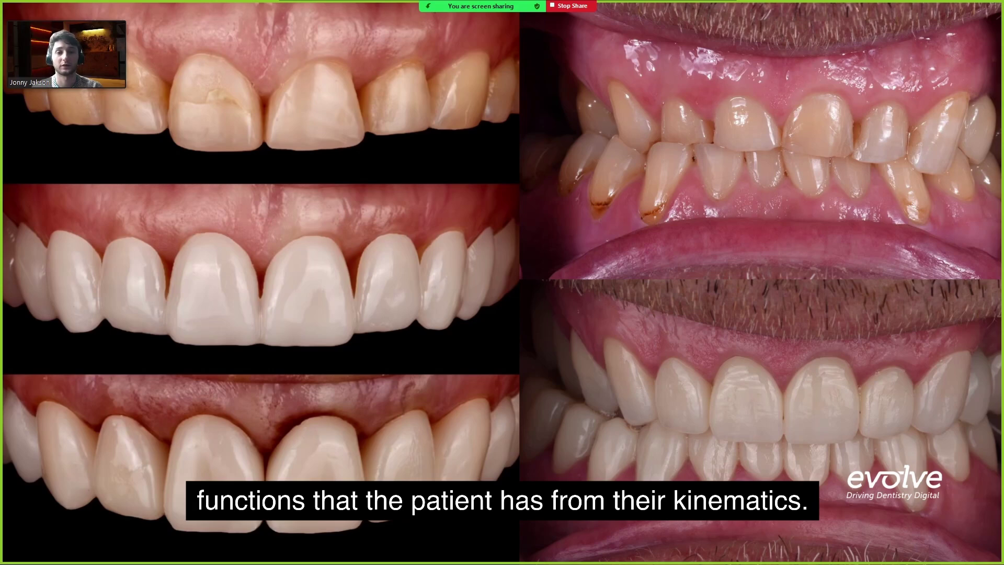
Play the same-day design video on slide 3, pause and resume it, then advance to the kinematics slide
key(Right)
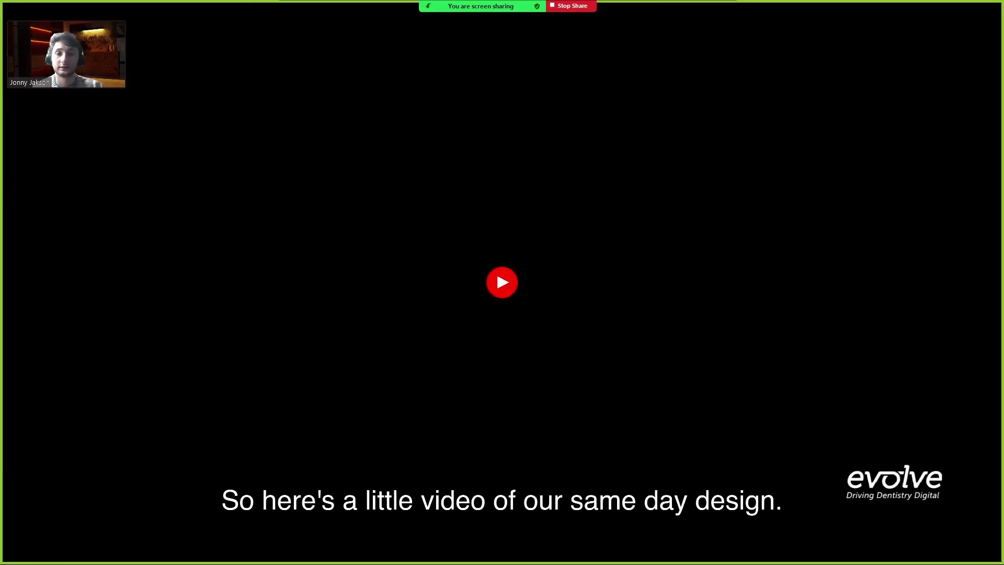
click(503, 284)
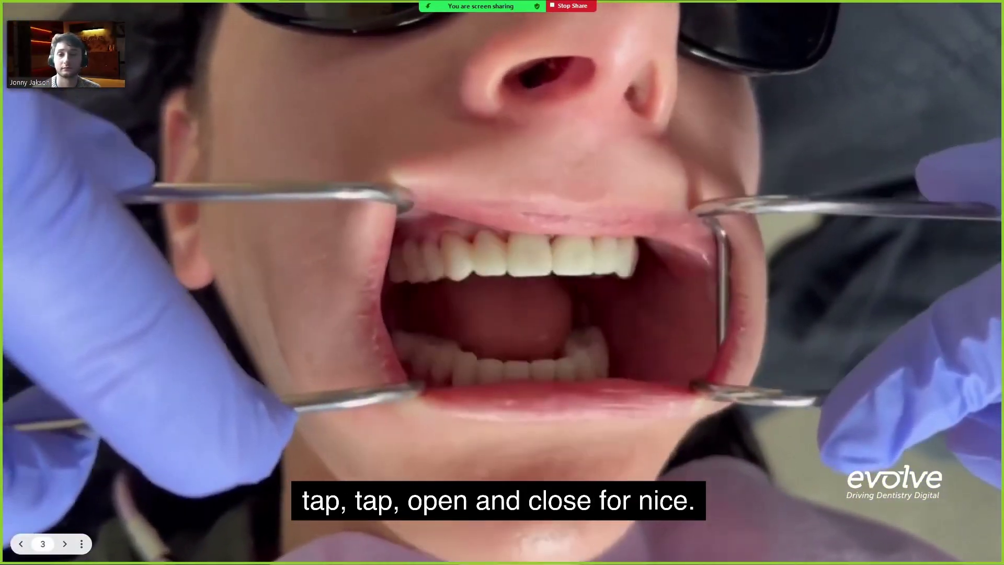
click(502, 285)
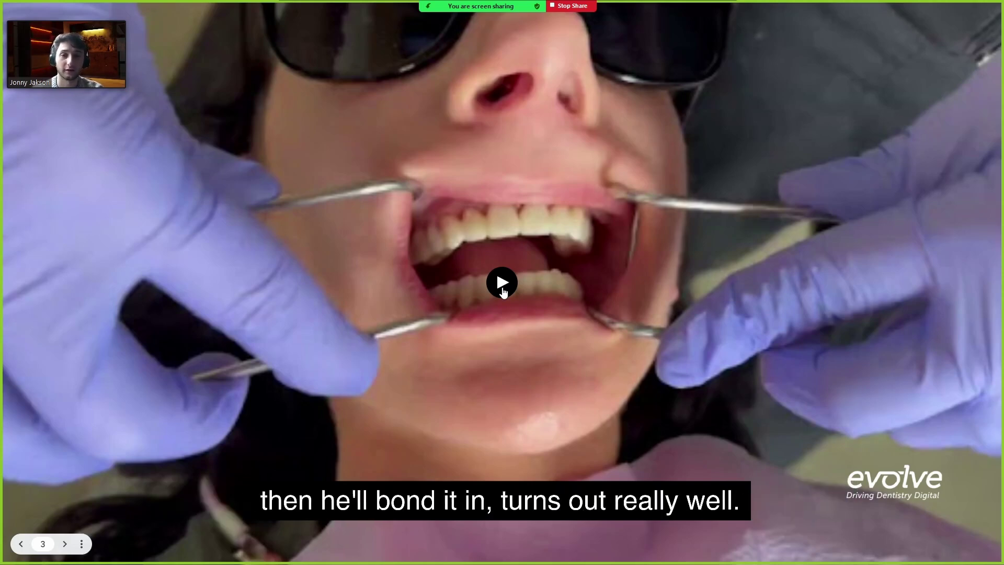
click(503, 290)
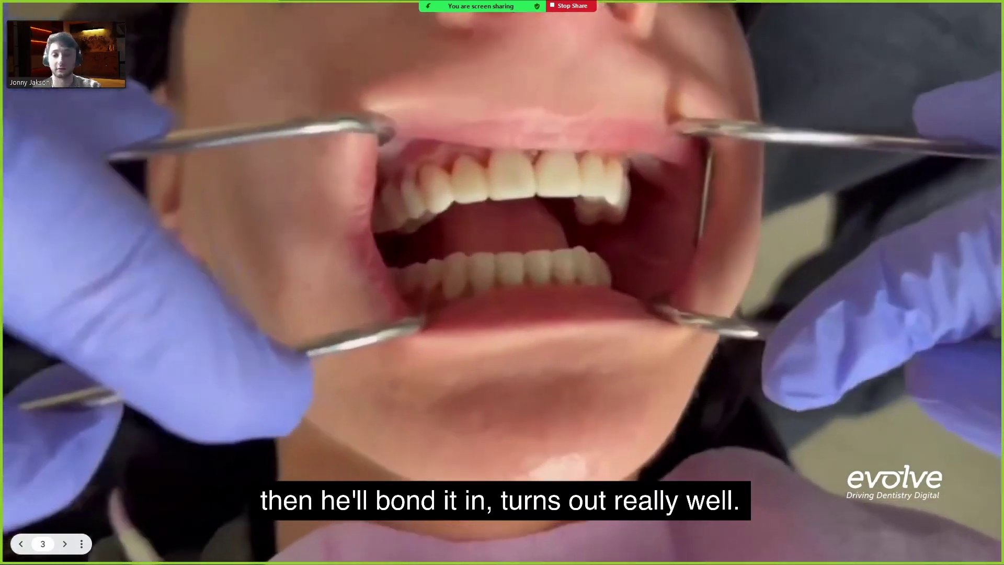
key(Right)
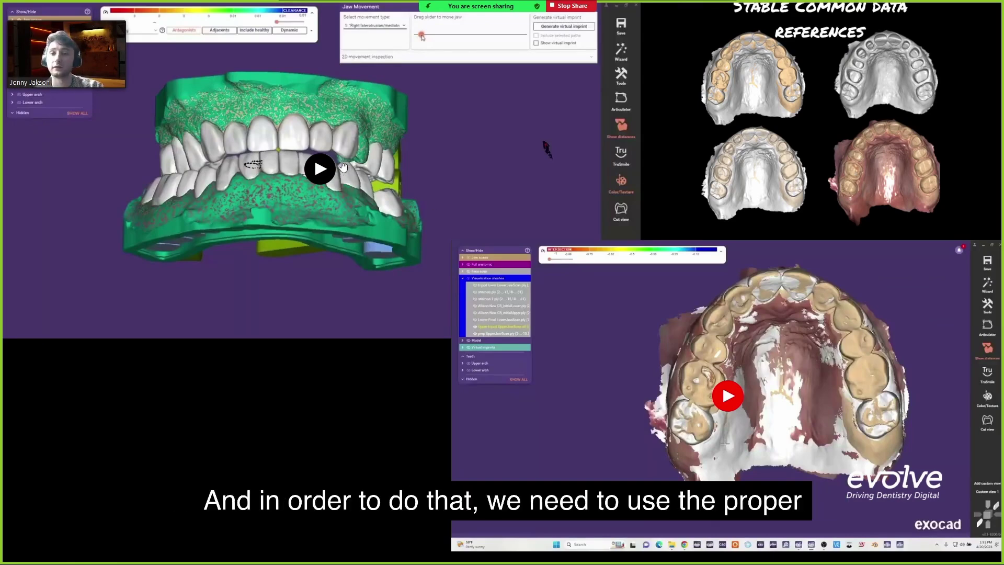
Play and pause the upper-left jaw video, play the lower-right arch video, then exit the slideshow
click(320, 170)
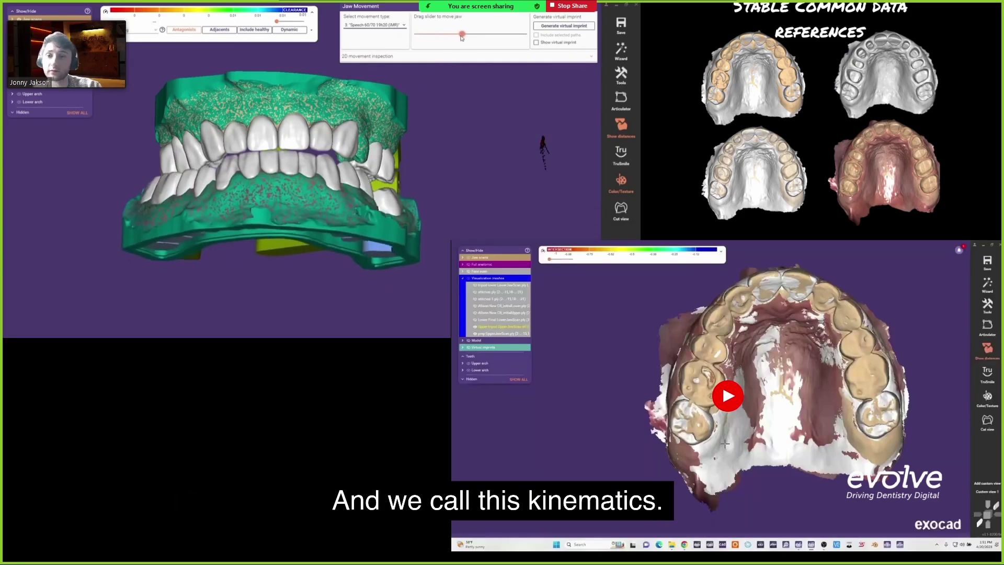
click(329, 175)
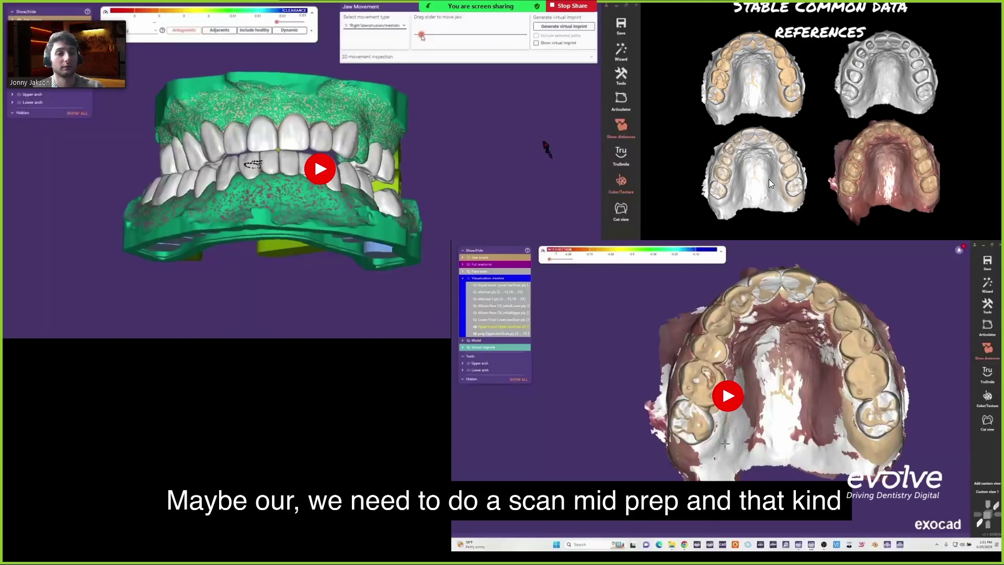
click(727, 396)
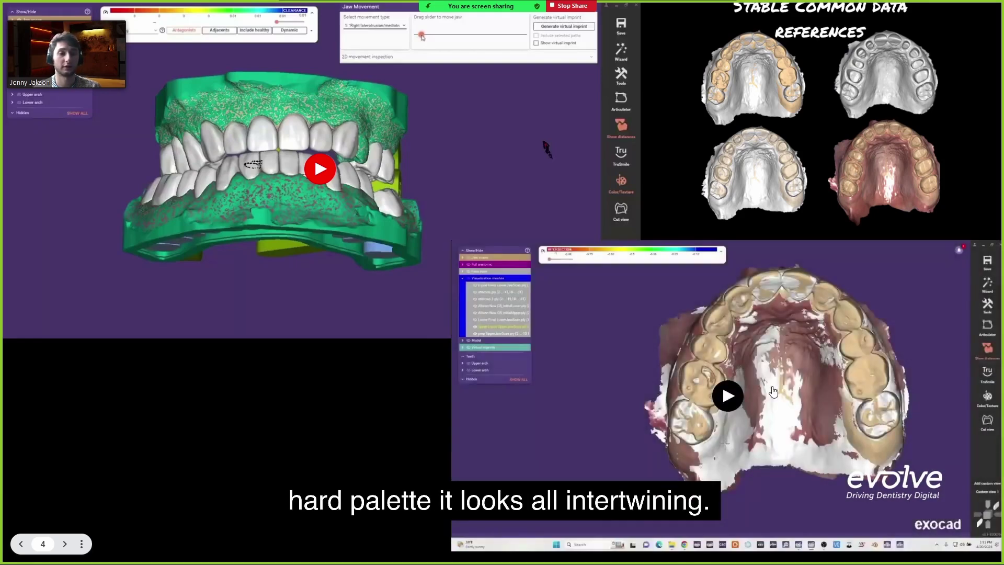
key(Escape)
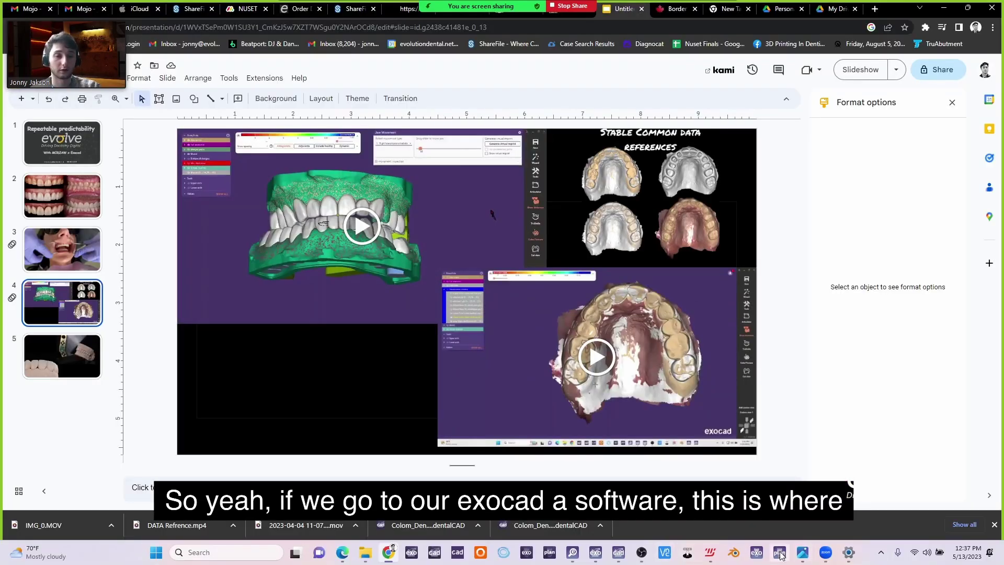
In exocad, plot the Left laterotrusion/mediotrusion 16h18_crop path, select that movement and move the jaw along it
click(620, 557)
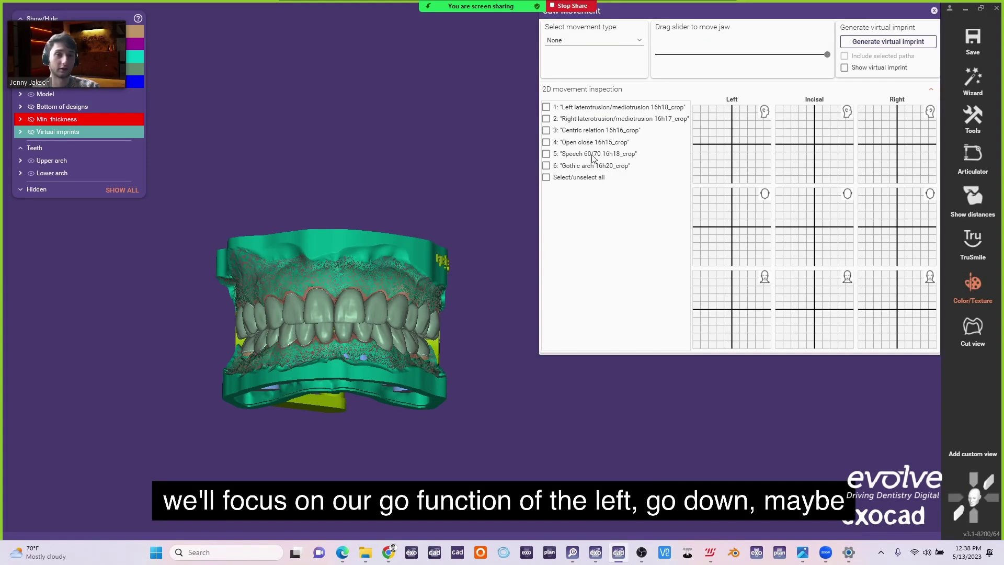
click(604, 107)
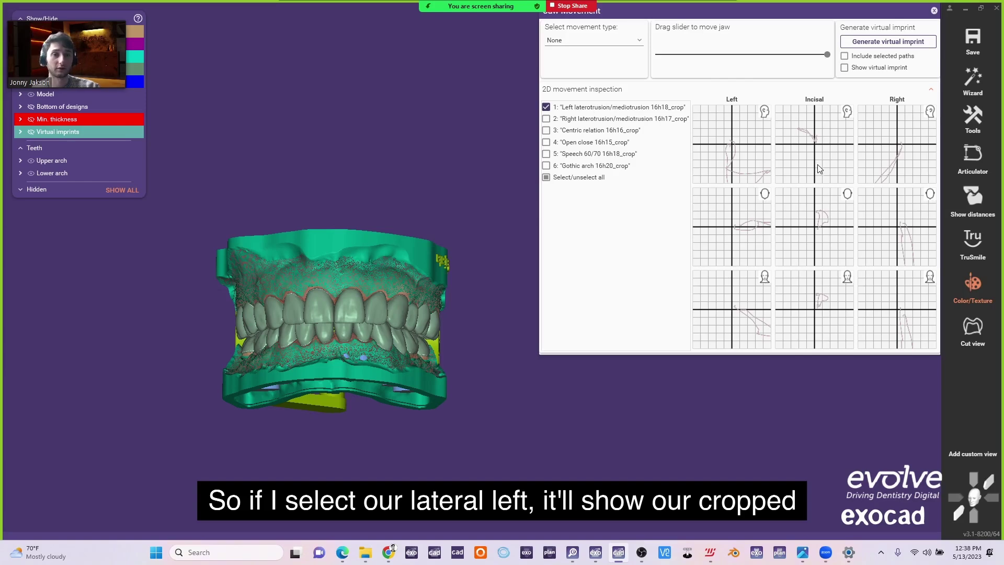
click(622, 43)
click(614, 55)
mouse_move(658, 55)
mouse_down()
mouse_move(680, 54)
mouse_move(665, 50)
mouse_up()
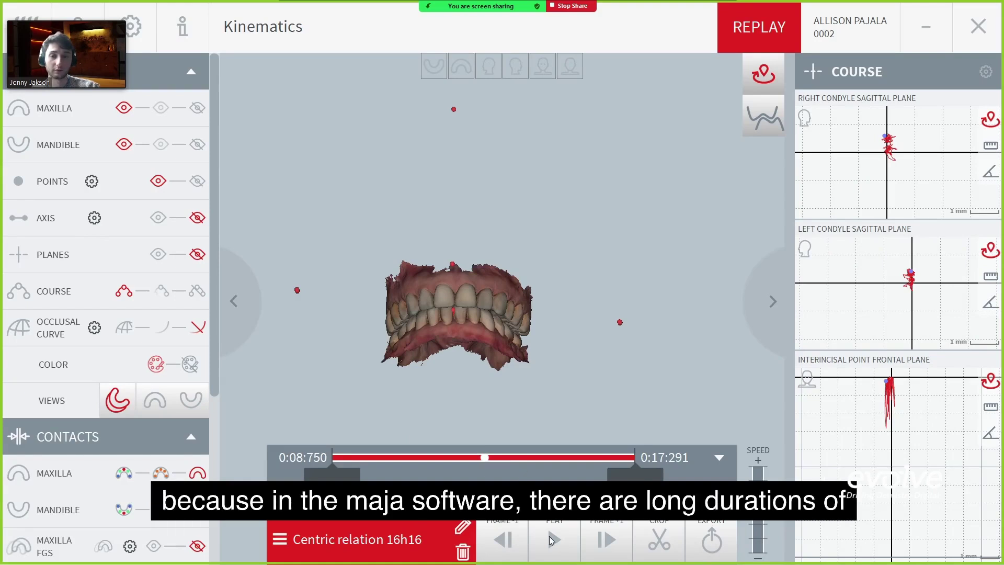
Replay the centric relation recording, then load and play Right laterotrusion/mediotrusion 16h17 before minimising Modjaw
drag(482, 459, 337, 459)
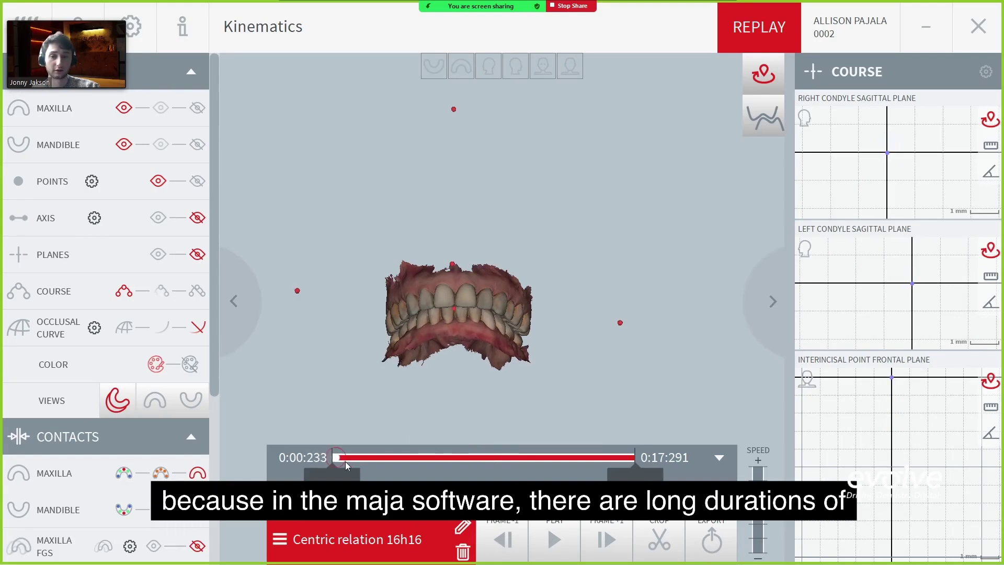
key(space)
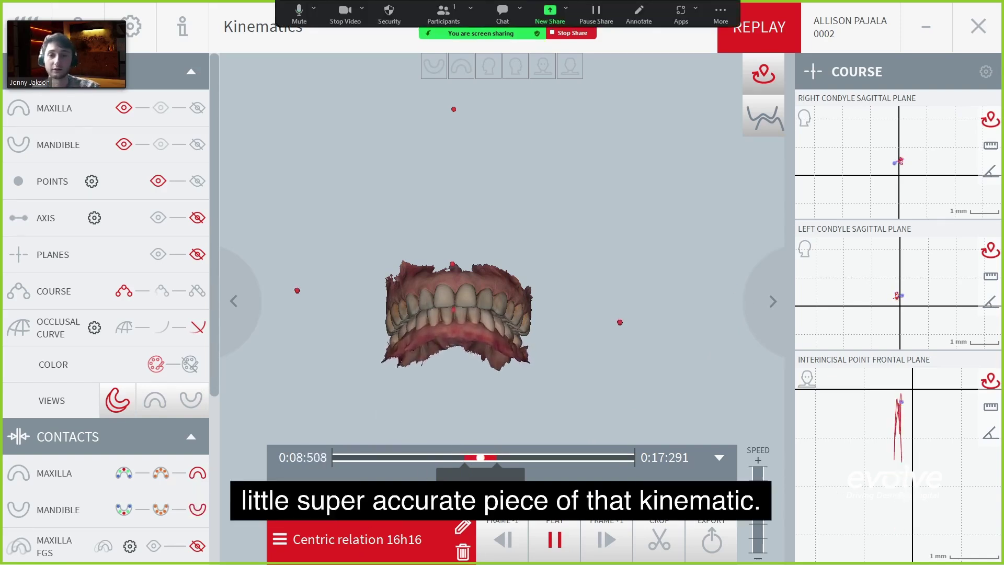
click(357, 539)
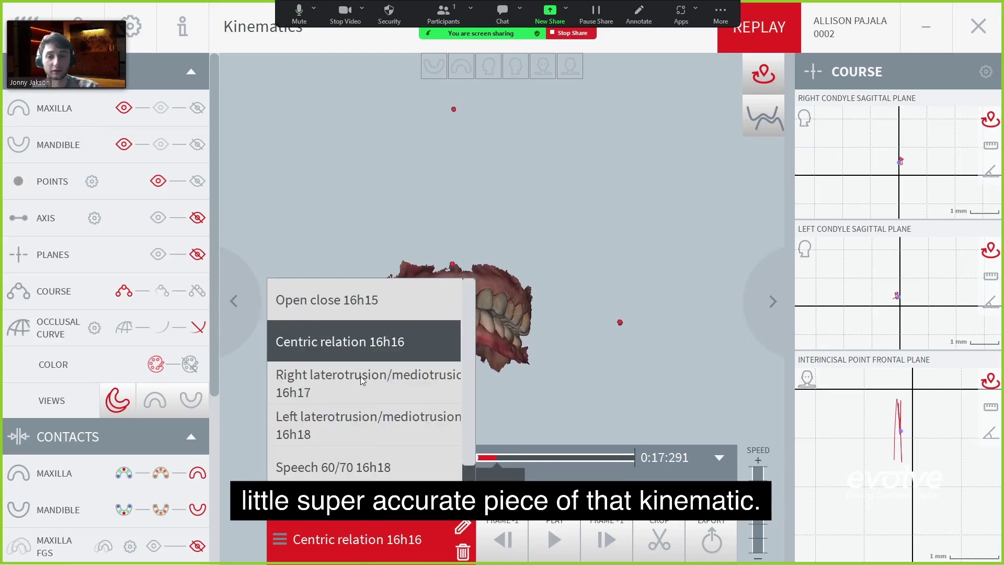
click(362, 378)
click(554, 539)
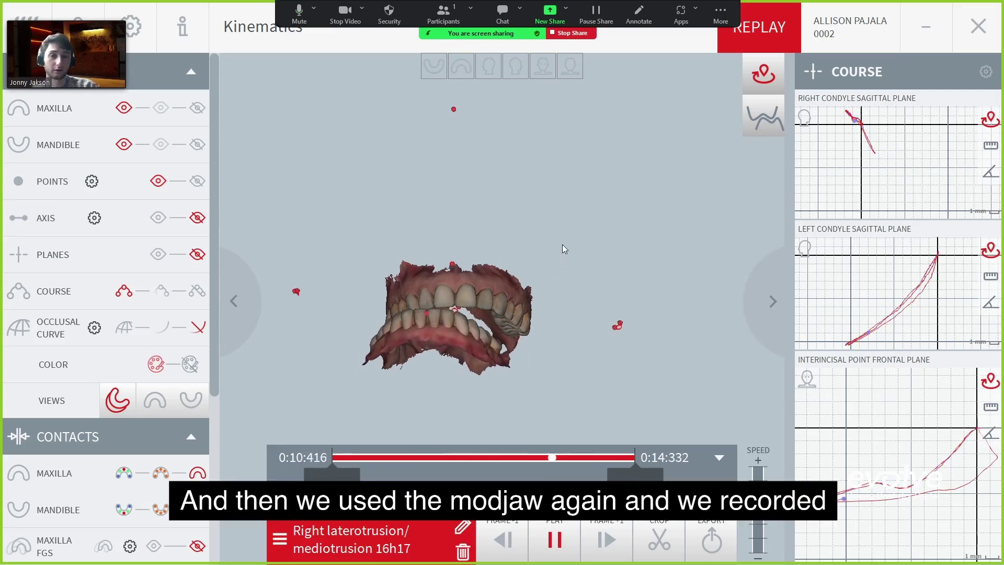
click(557, 544)
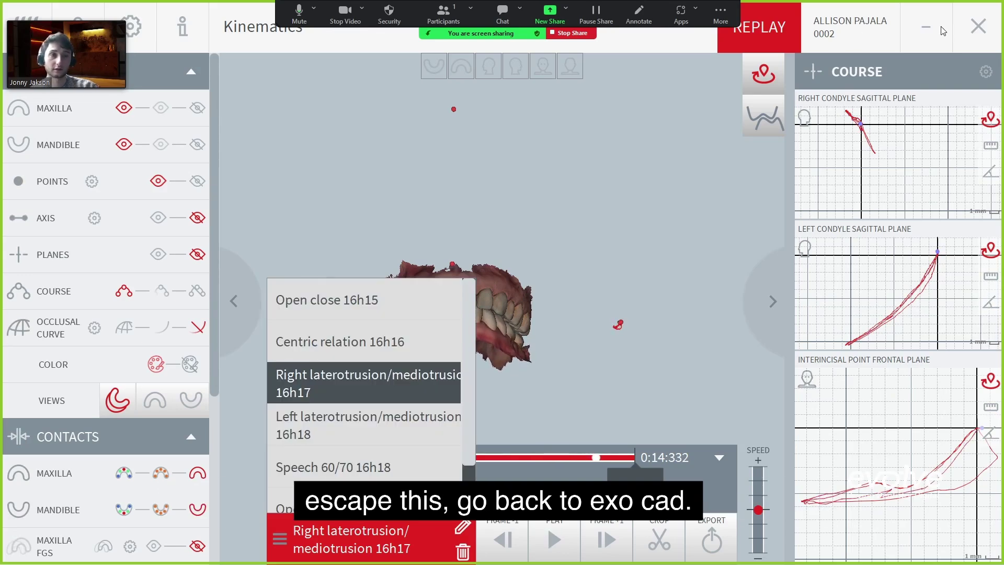
click(927, 30)
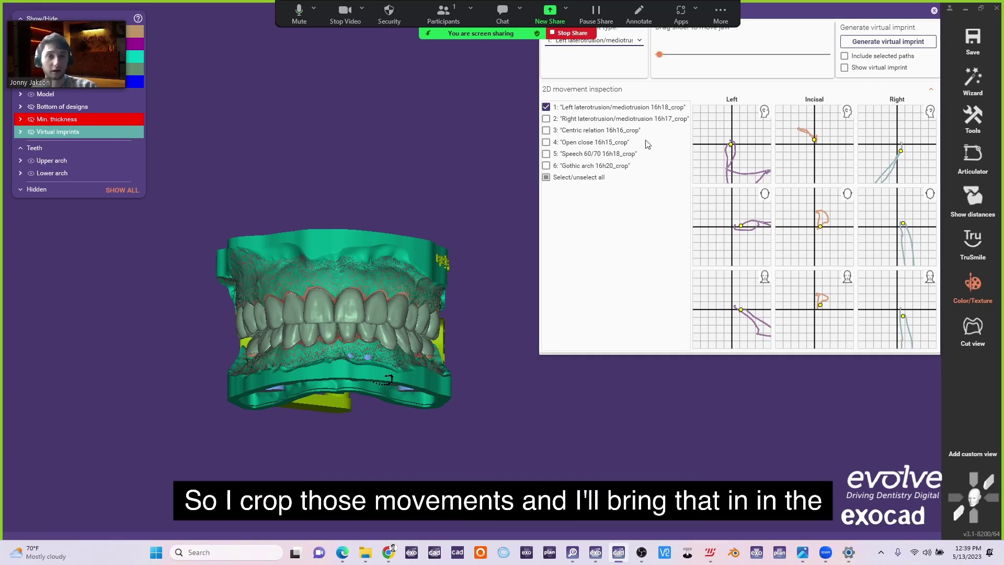
Open Jaw Movement, plot the Right laterotrusion and Centric relation 16h16 paths, and display the virtual imprint
click(975, 115)
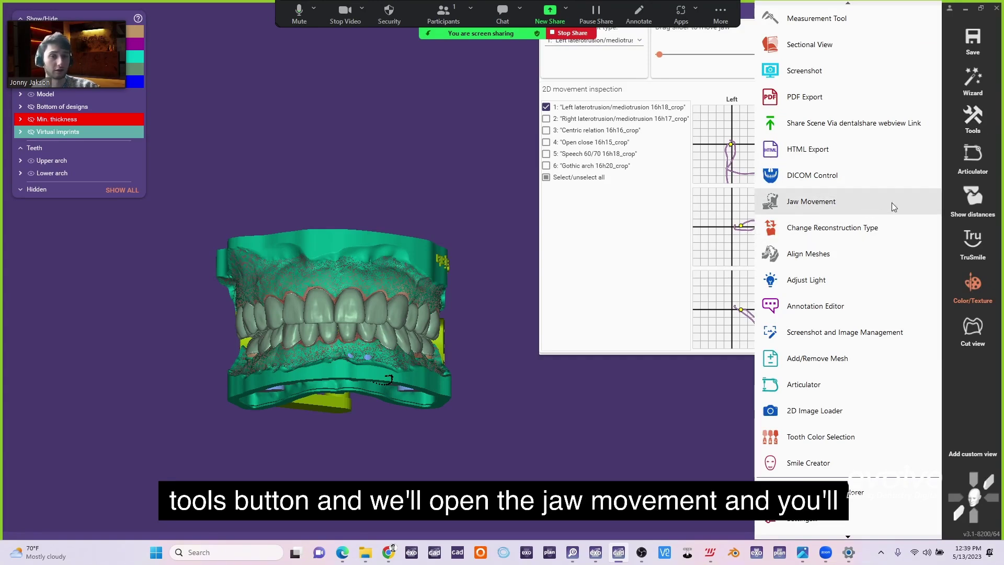
click(623, 232)
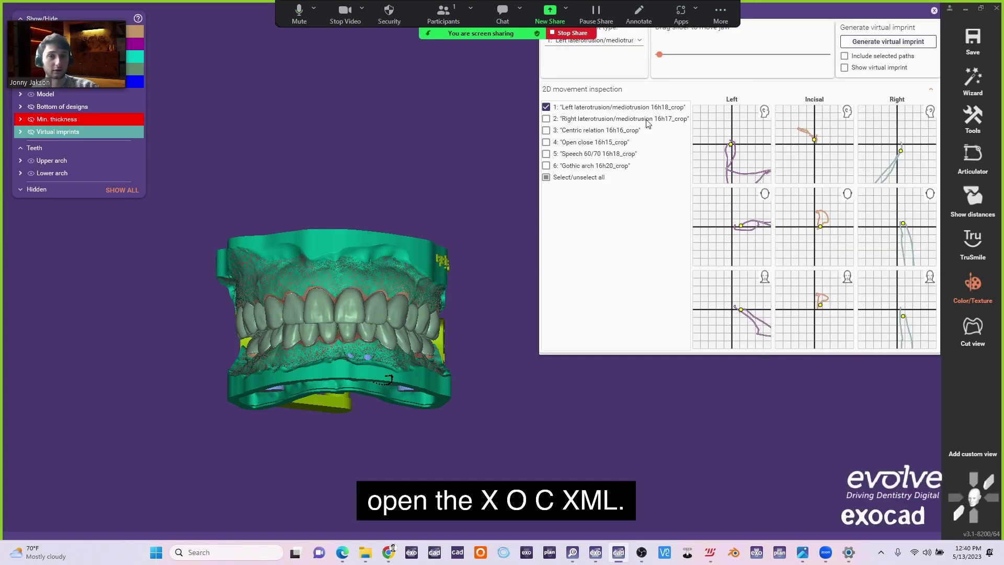
click(545, 130)
click(546, 118)
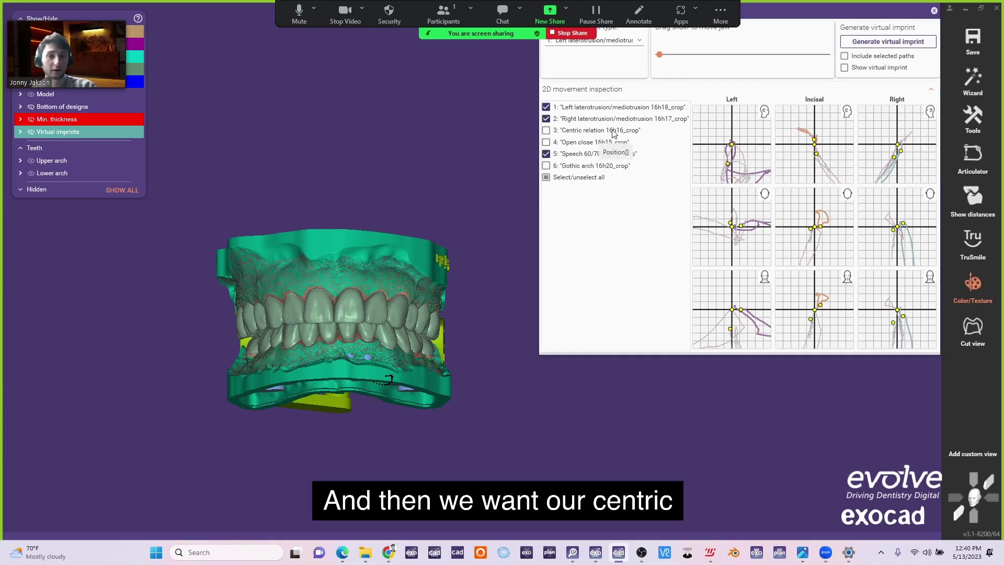
click(904, 71)
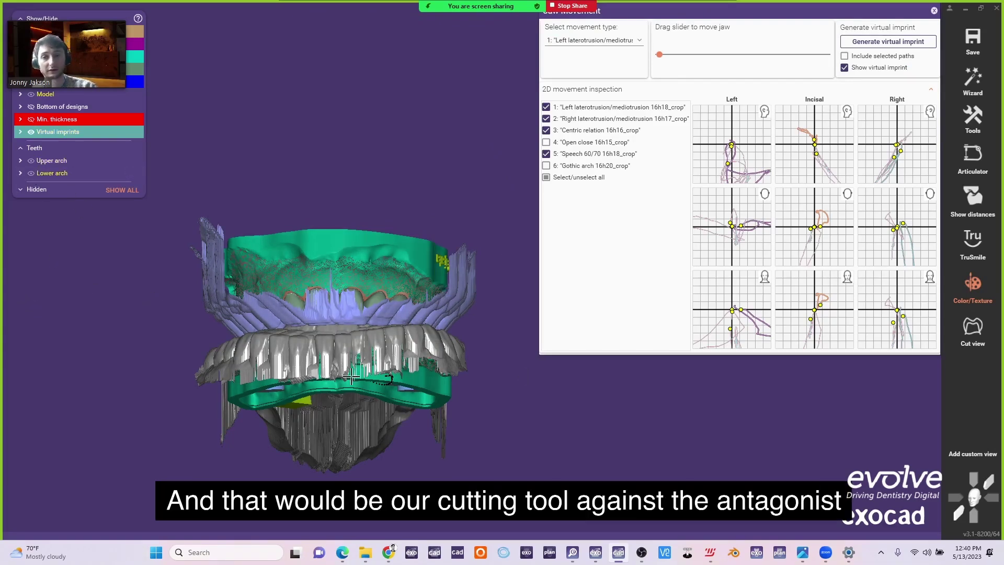
Shift the jaw slightly and make Right laterotrusion the selected movement type
right_drag(362, 358, 361, 293)
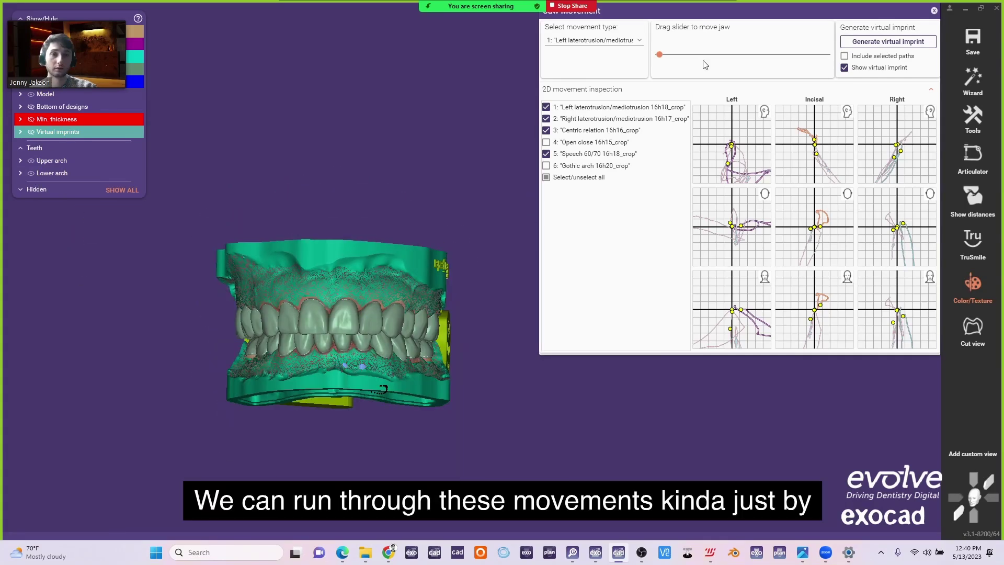
mouse_move(660, 54)
mouse_down()
mouse_move(712, 54)
mouse_move(675, 55)
mouse_up()
click(596, 40)
click(601, 91)
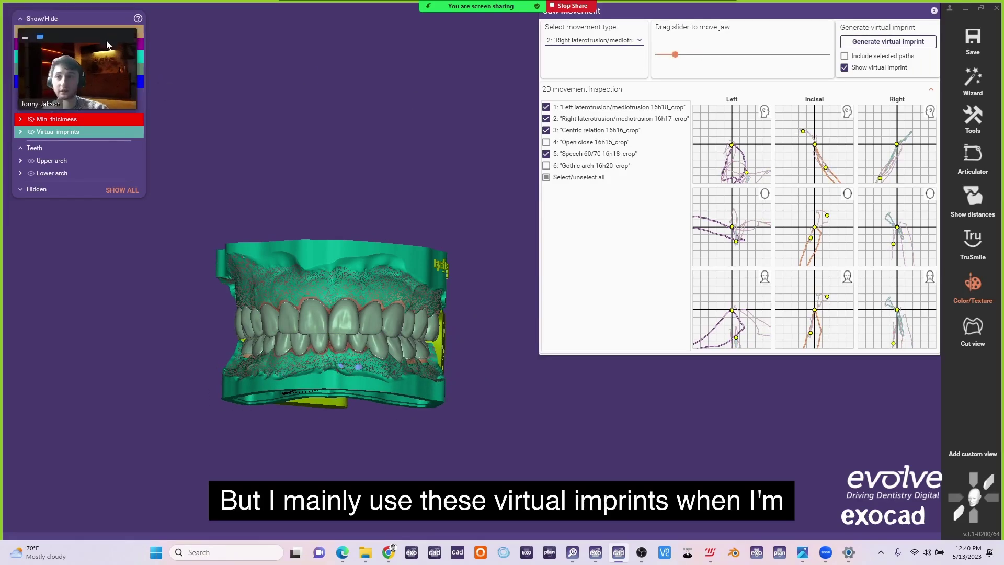
Show the virtual imprints and hide the lower arch, viewing the imprints from below
click(32, 132)
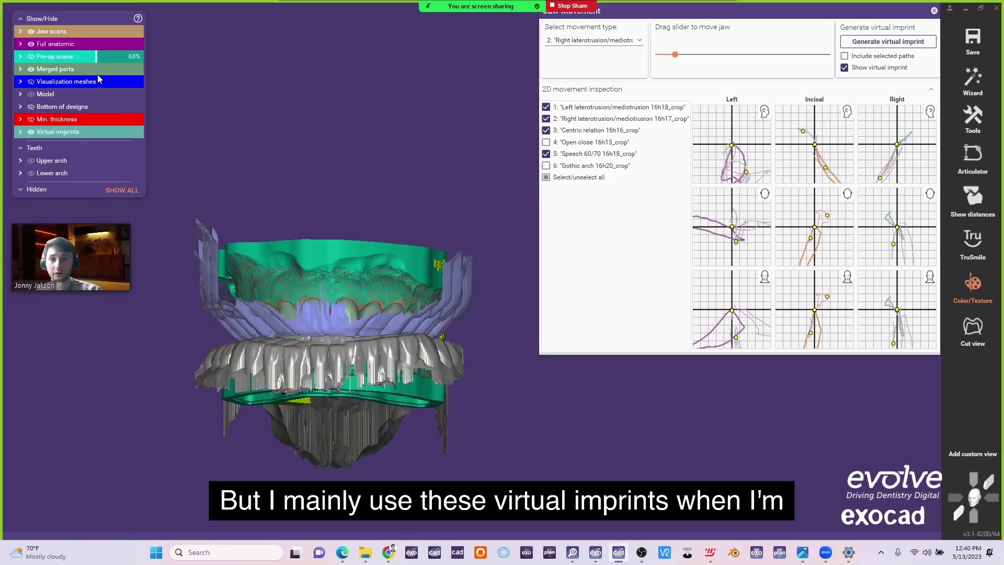
click(31, 173)
right_drag(308, 319, 323, 264)
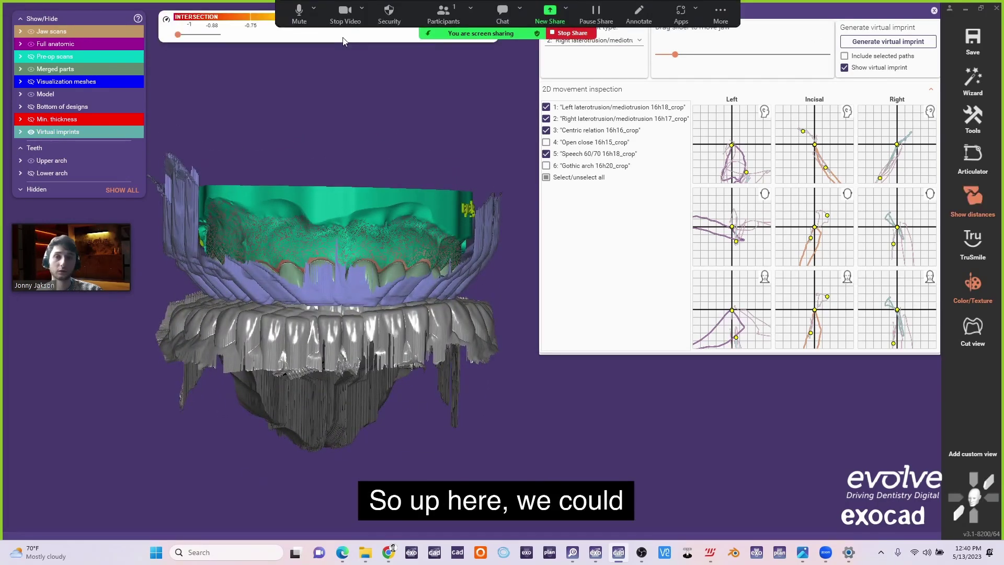
Open the Show distances colour map options and turn on Dynamic contact checking
click(490, 22)
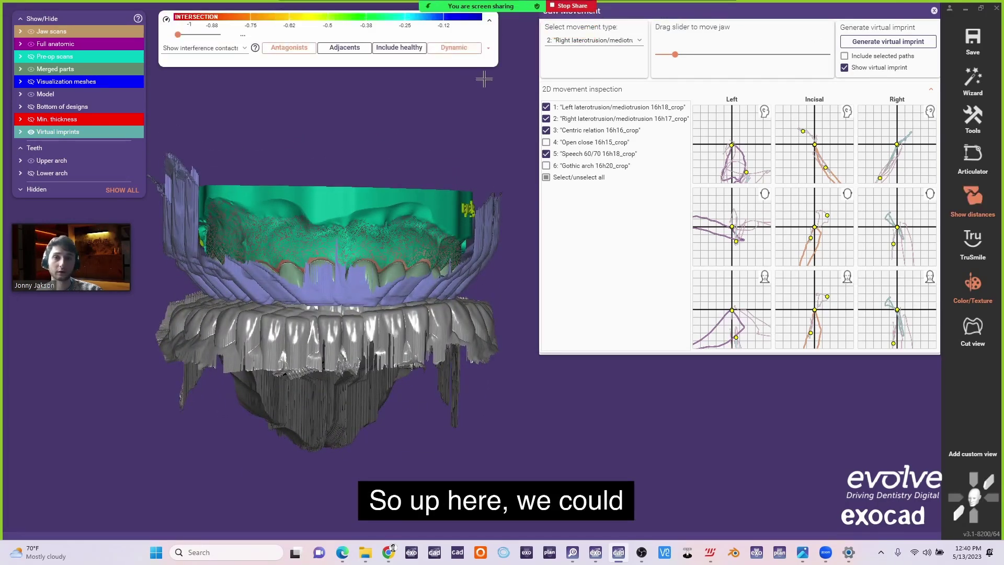
click(238, 49)
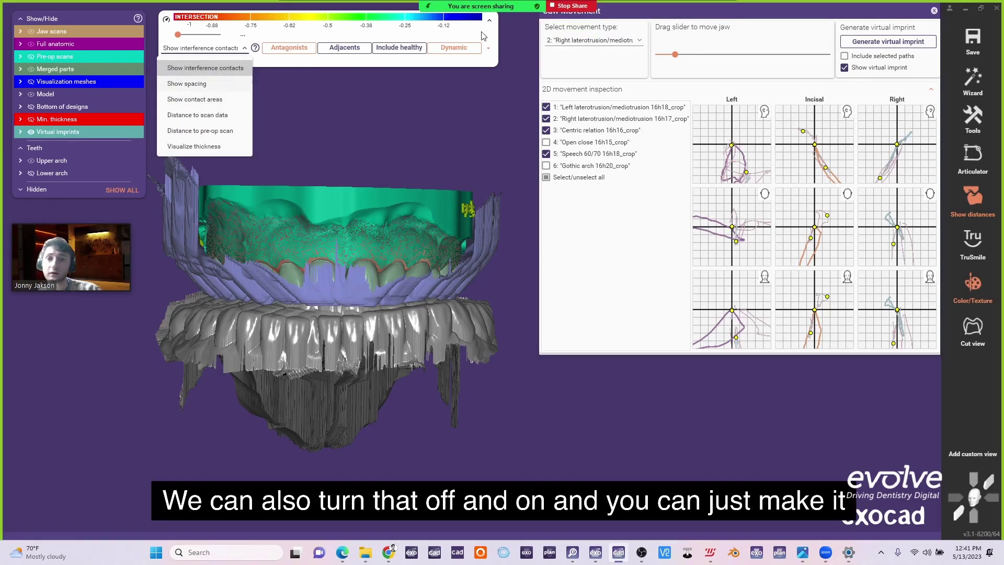
click(464, 52)
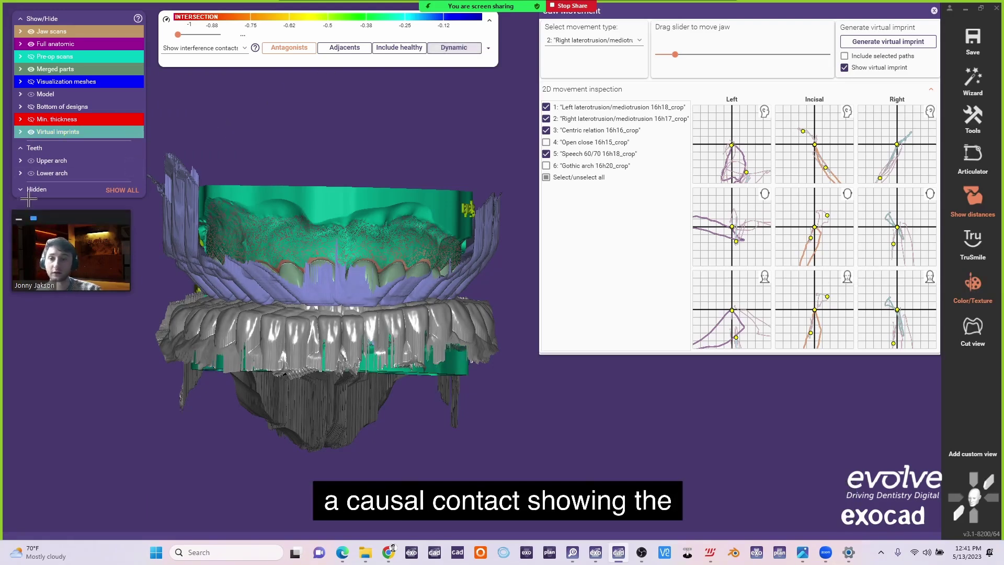
Hide the lower arch, grey mesh and virtual imprint, set Show spacing, and view the upper arch occlusally
click(31, 173)
ctrl+click(318, 329)
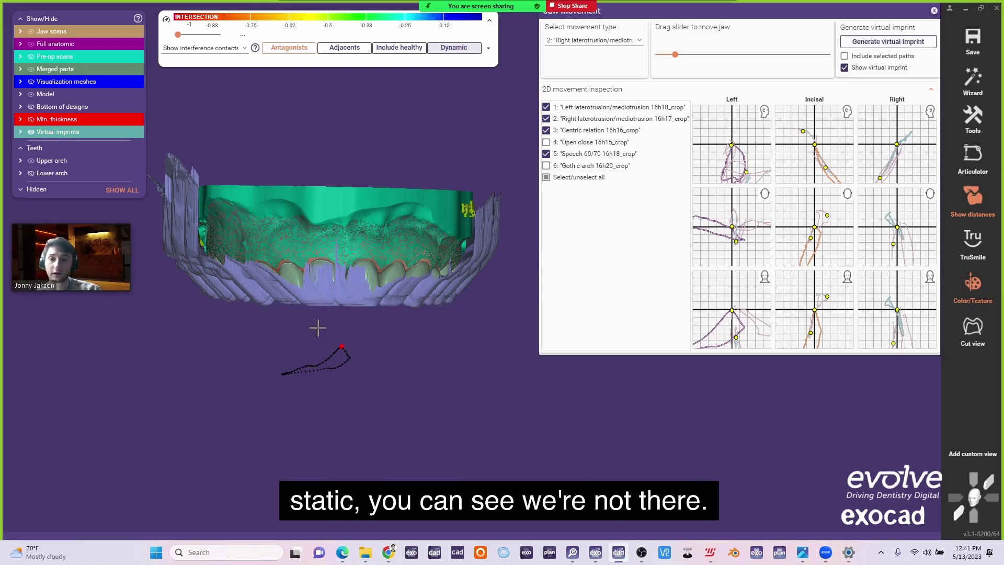
ctrl+click(312, 300)
key(Down)
click(210, 51)
click(199, 72)
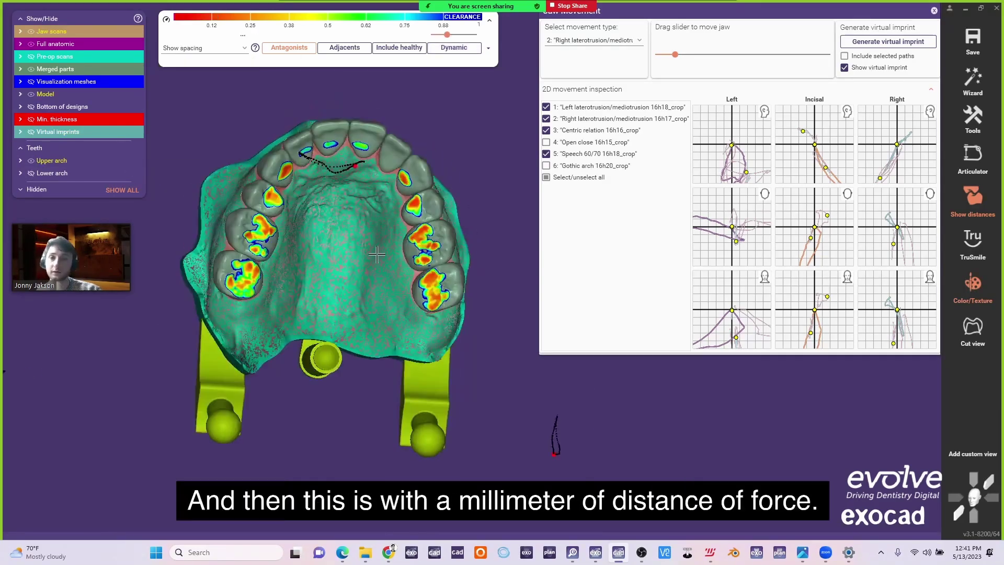
right_drag(376, 255, 356, 203)
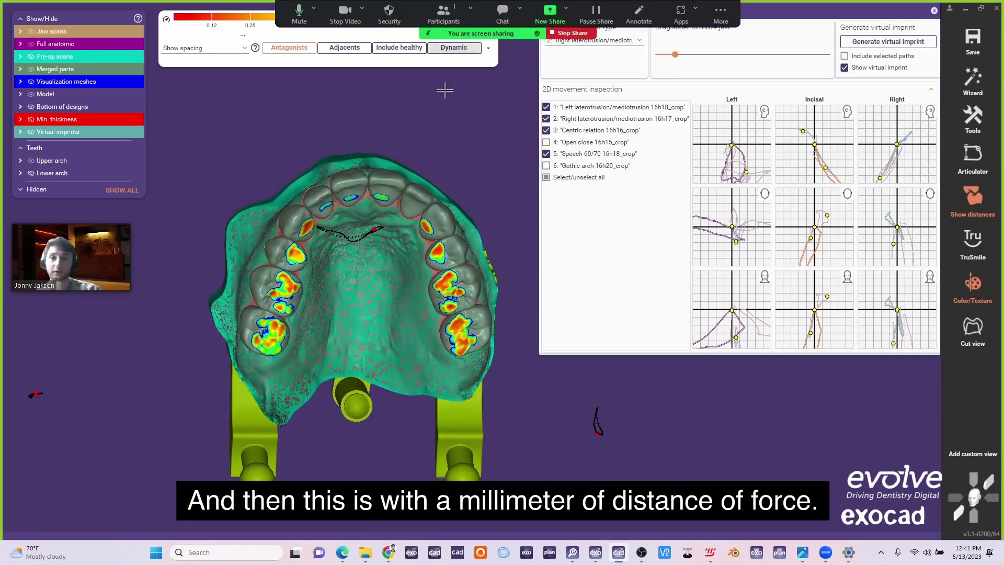
Alternate the colour map between Show interference contacts and Show spacing to compare the upper arch
right_drag(380, 279, 376, 227)
click(217, 52)
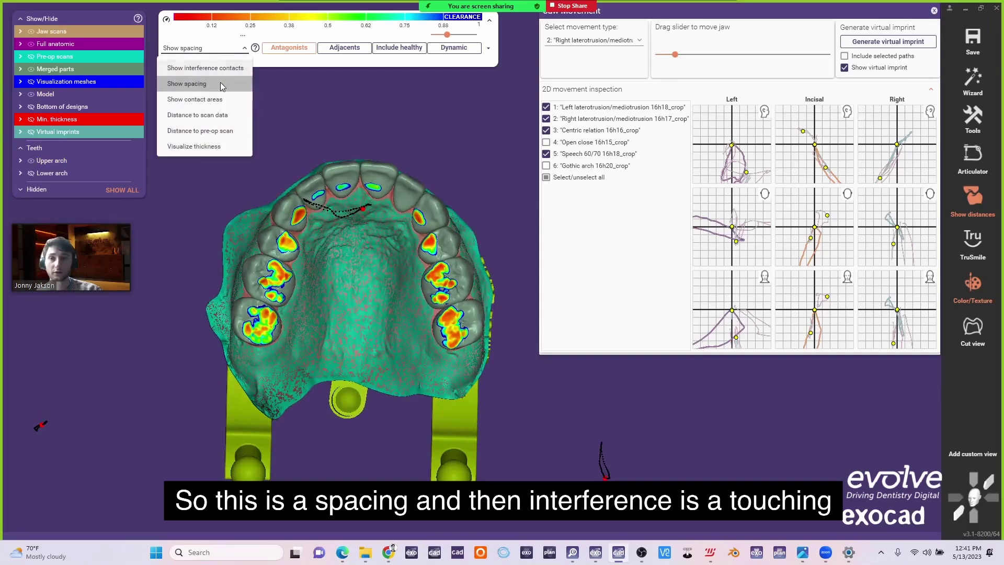
click(219, 66)
right_drag(403, 208, 301, 143)
click(219, 48)
click(219, 86)
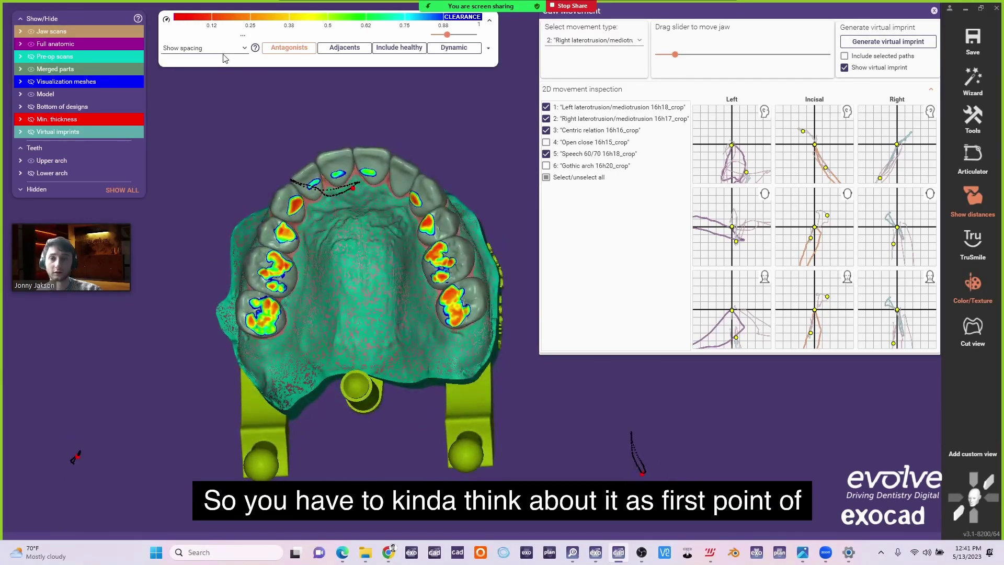
click(225, 49)
click(207, 68)
click(225, 48)
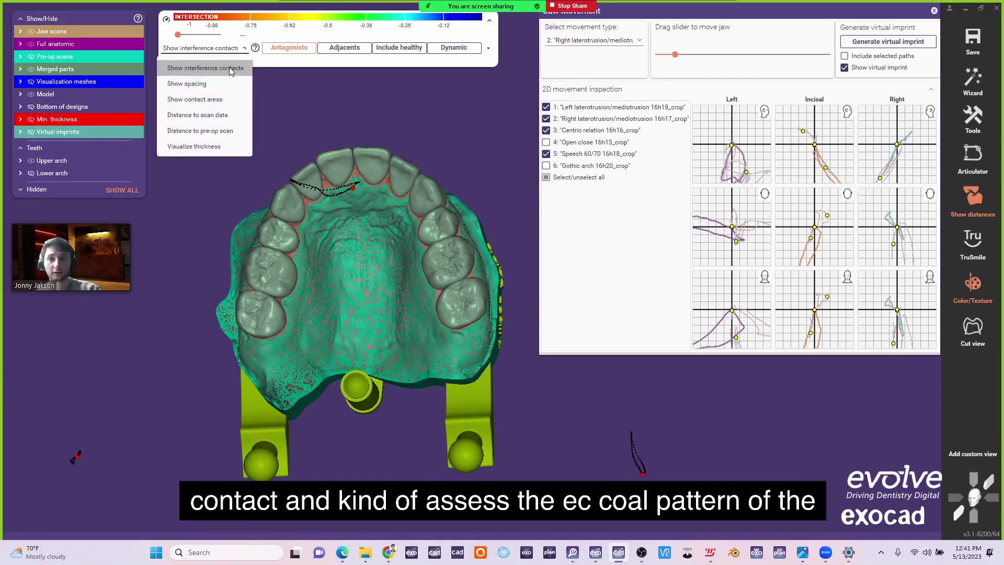
click(187, 84)
Check interference contacts once more, settle on Show spacing, and shift the jaw along right laterotrusion
right_drag(387, 139, 340, 201)
click(230, 50)
click(207, 68)
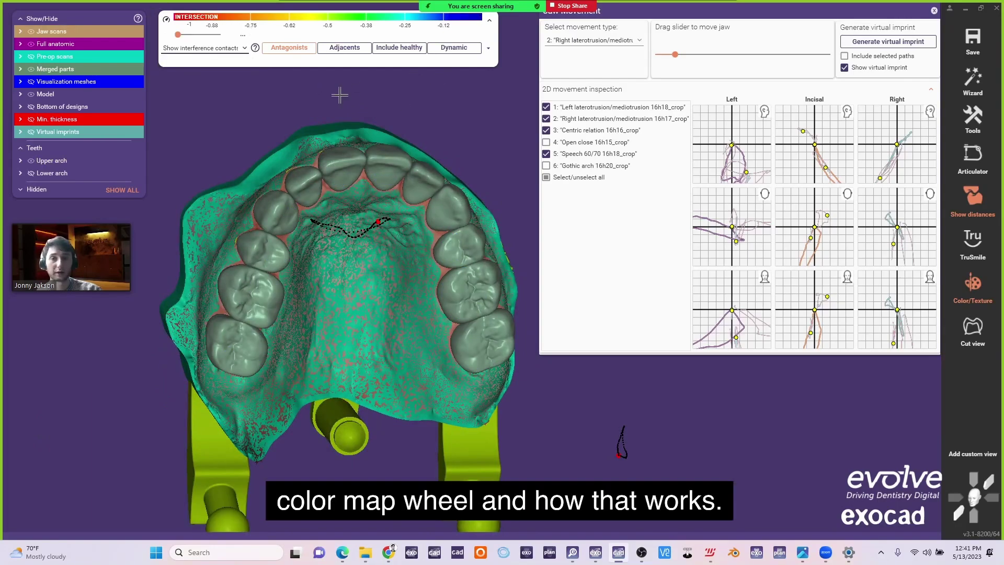
right_drag(337, 232, 319, 209)
click(206, 49)
click(205, 58)
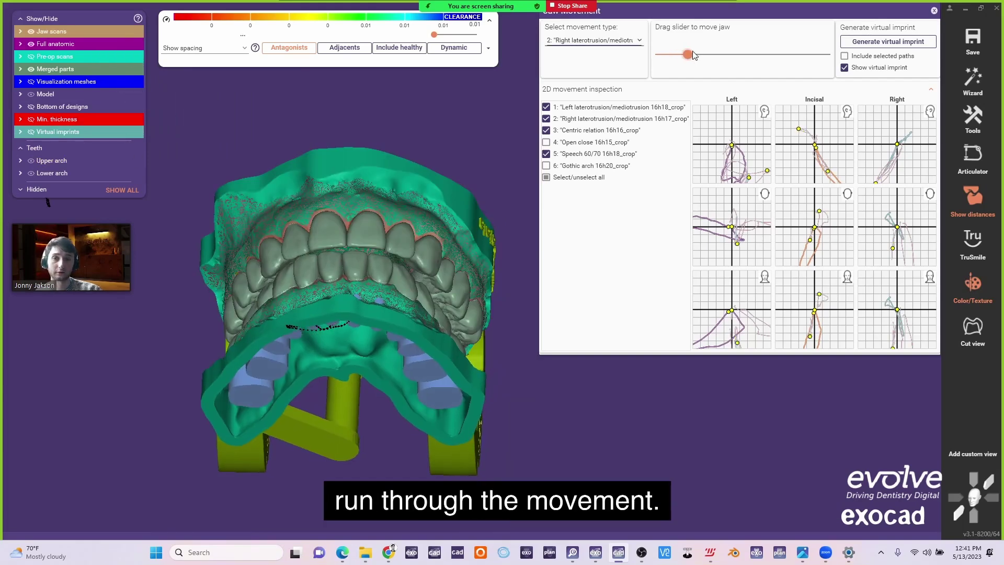
drag(675, 54, 654, 28)
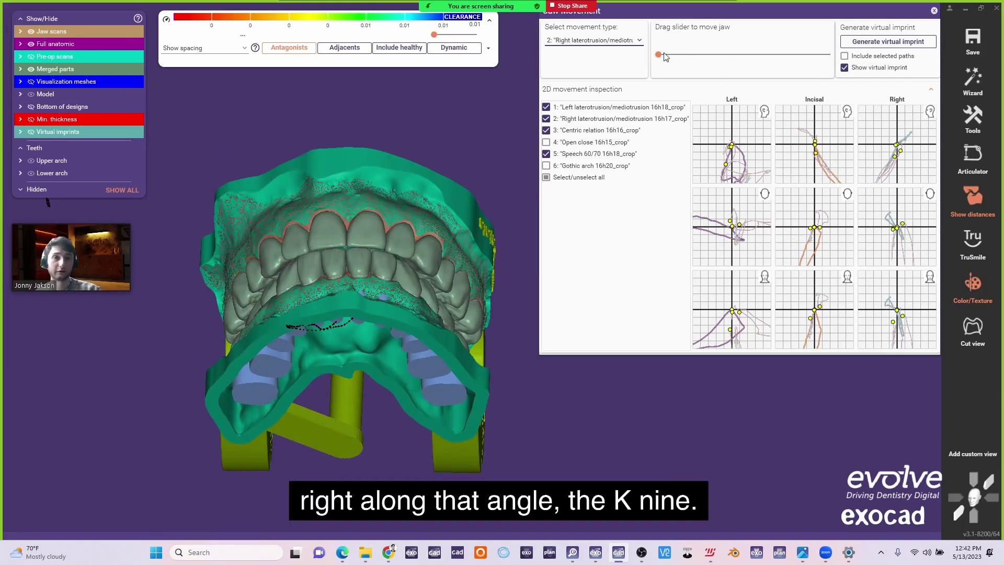